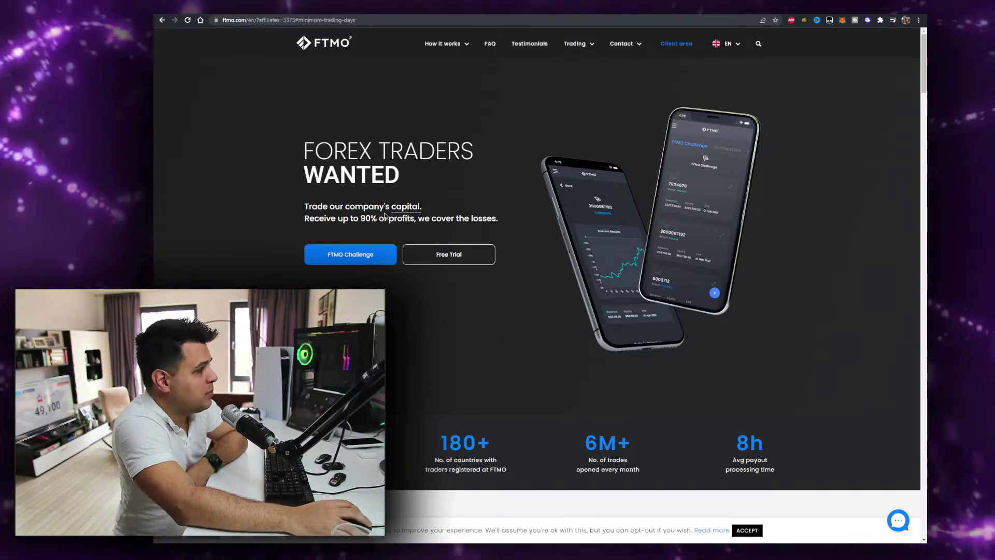
scroll(384, 215, down, 16)
scroll(384, 216, up, 16)
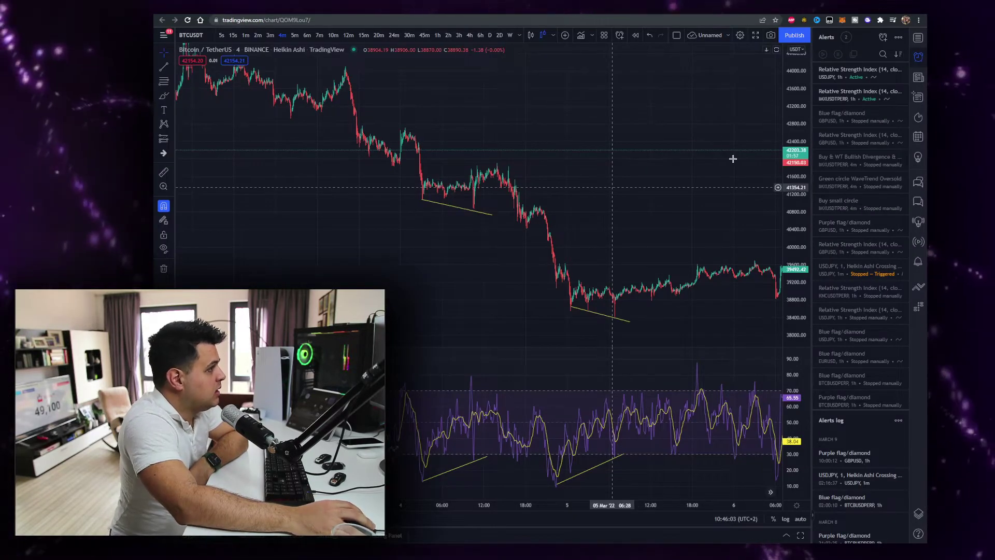
Step: Hide the alerts list and advance the BTCUSDT chart to the price action of 6 March
click(917, 59)
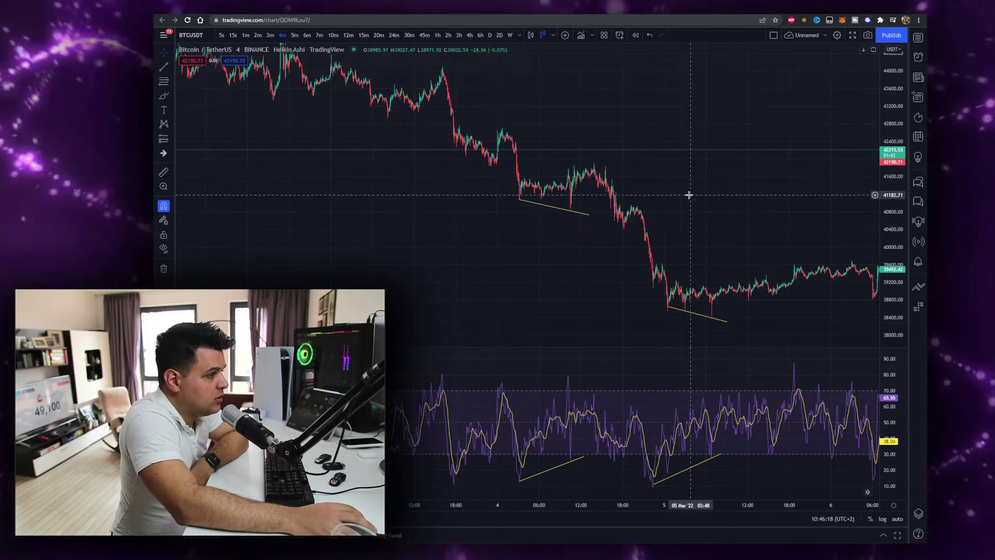
drag(657, 192, 602, 190)
drag(704, 197, 606, 192)
scroll(606, 192, up, 5)
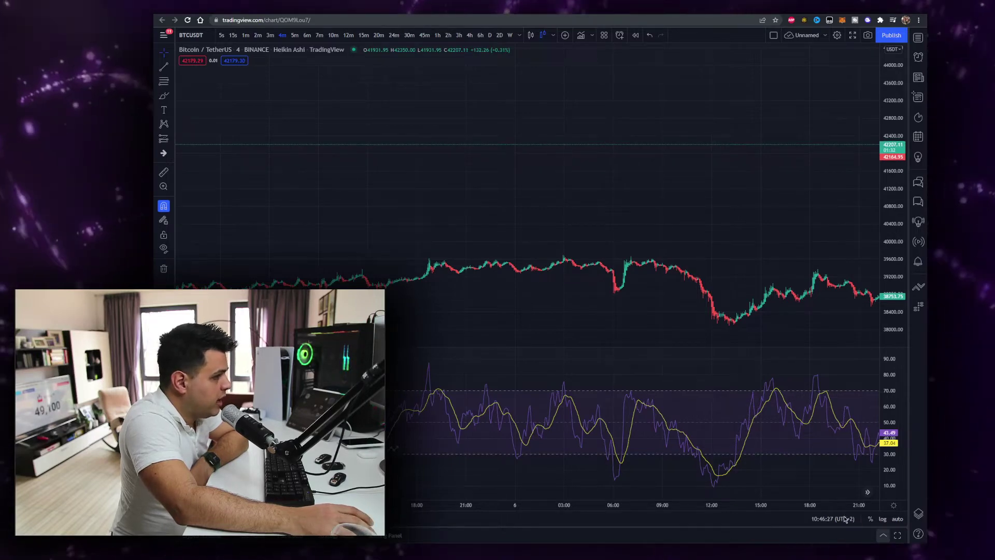
Step: Look at the screener beneath the BTCUSDT chart and hide it again
click(884, 535)
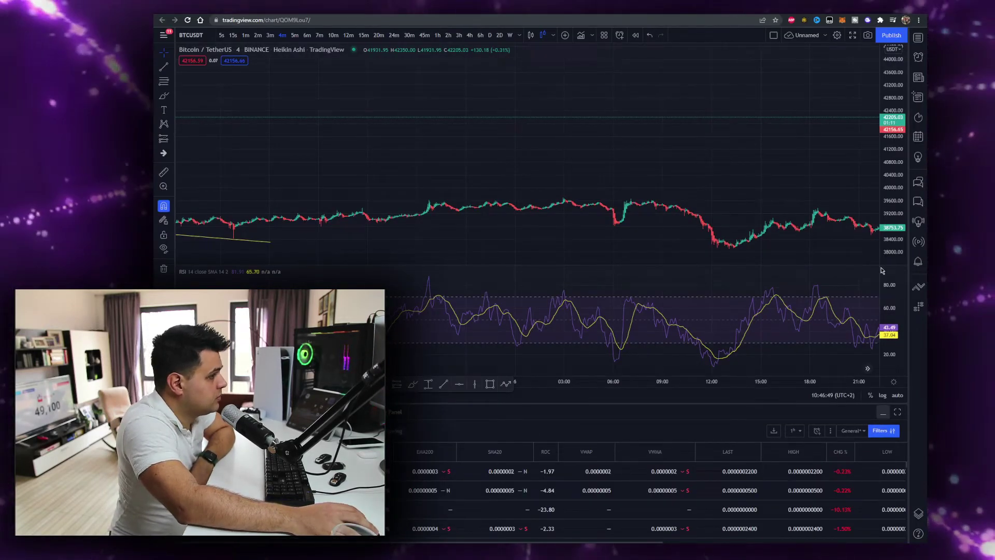
click(890, 417)
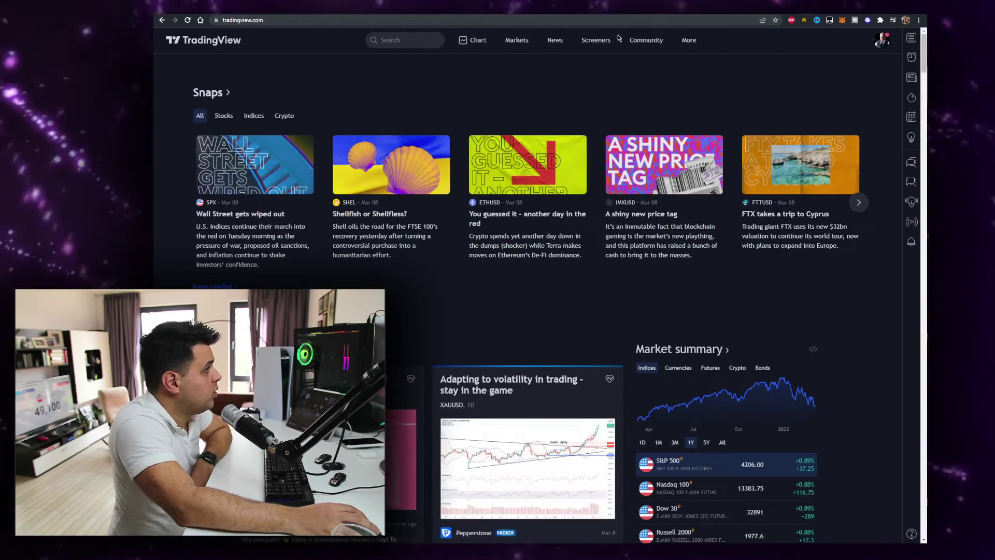
Step: Open the Crypto Screener and limit it to the BINANCE exchange and tickers containing "usdtperp"
mouse_move(591, 46)
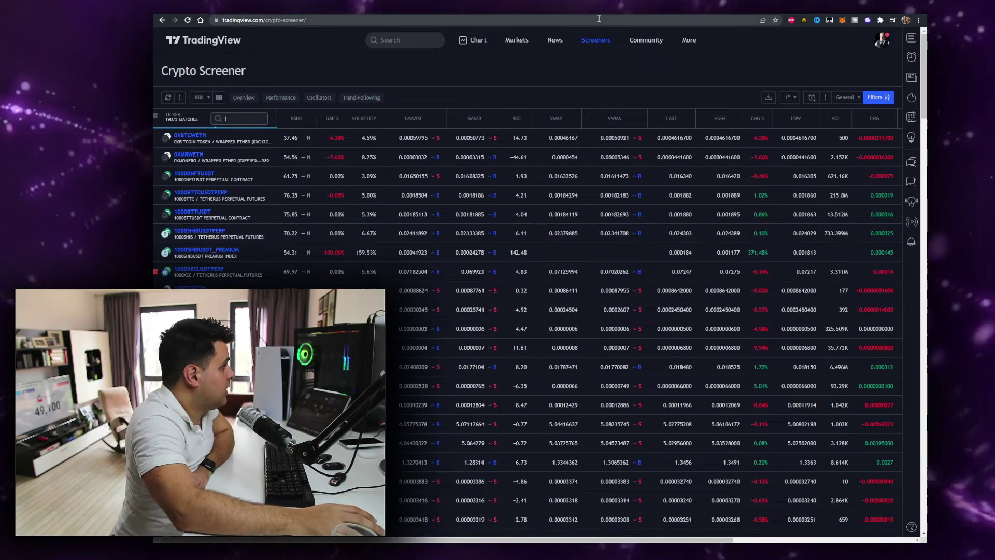
click(875, 97)
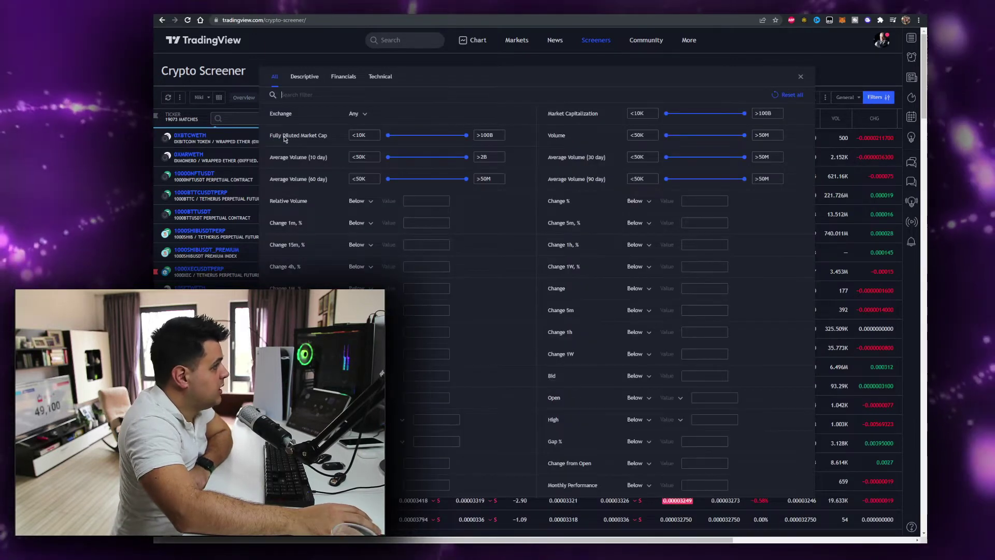
click(358, 113)
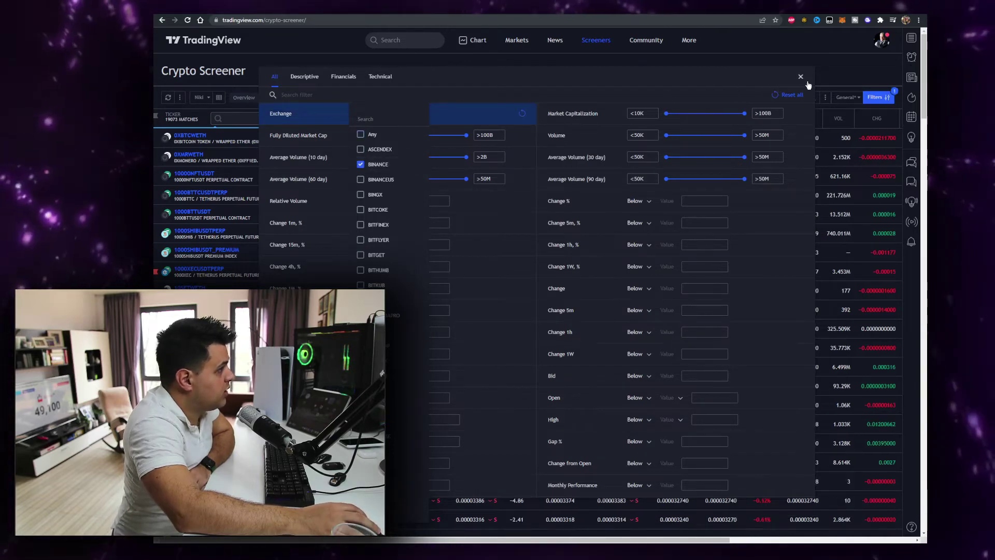
click(229, 119)
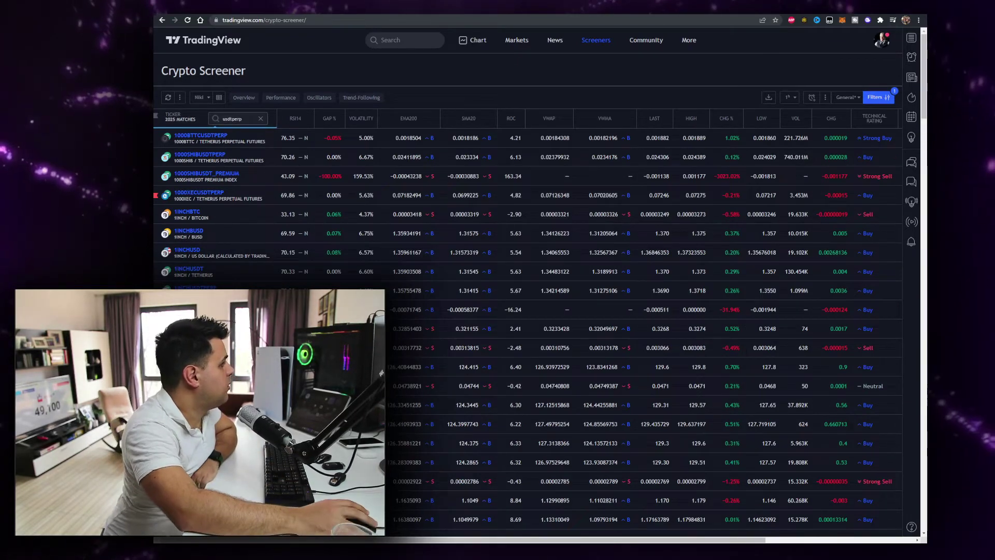
Step: Sort the matches by RSI14 from highest to lowest and open SNXUSDTPERP in the advanced chart
click(294, 119)
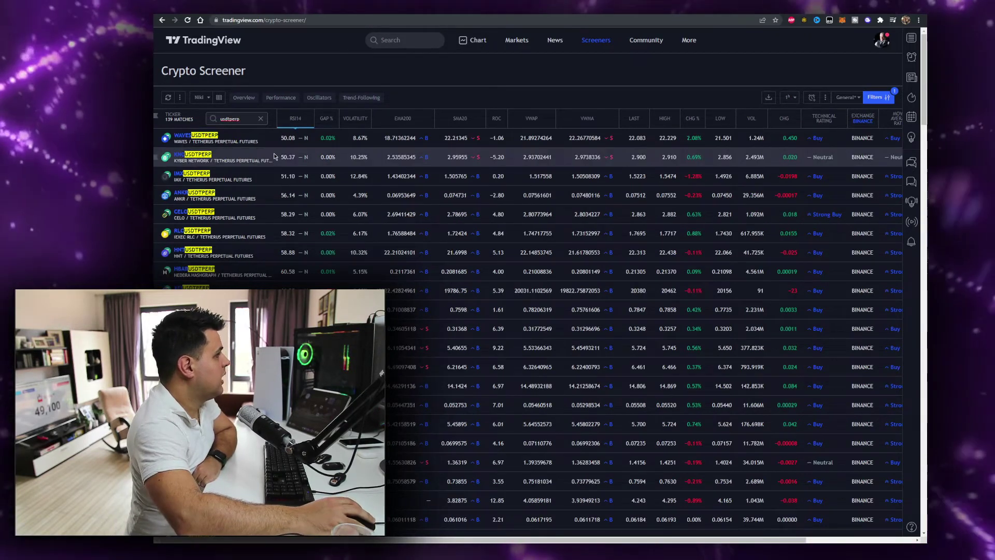
click(304, 122)
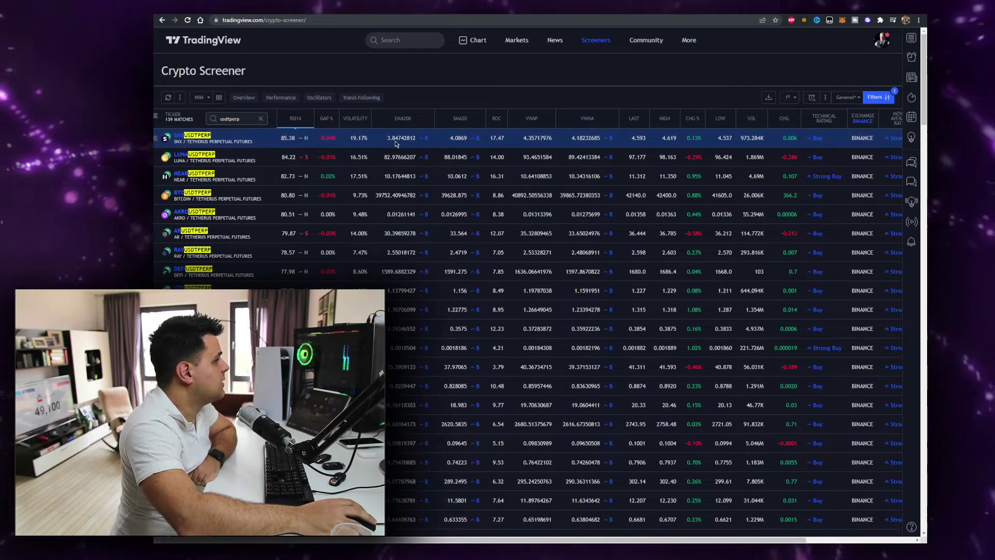
click(188, 138)
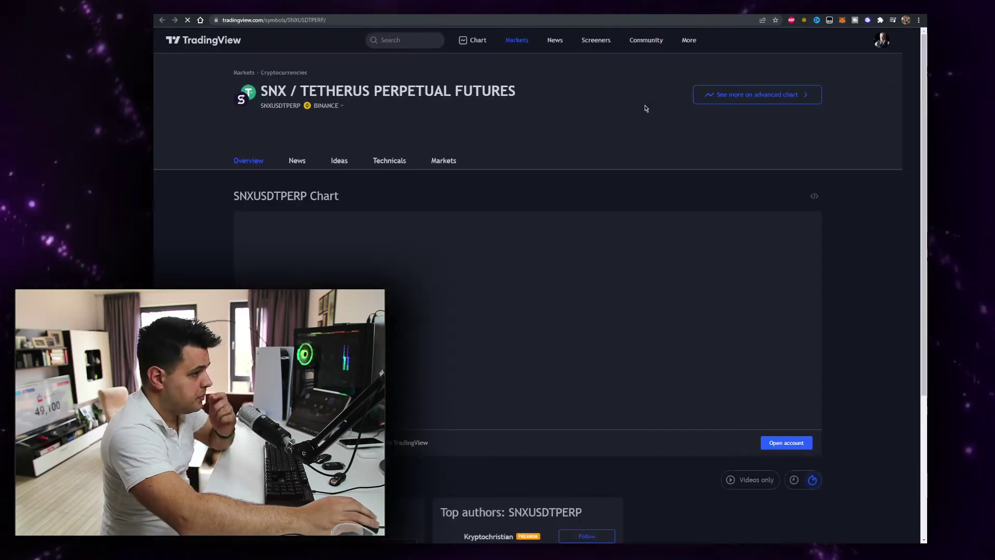
click(745, 90)
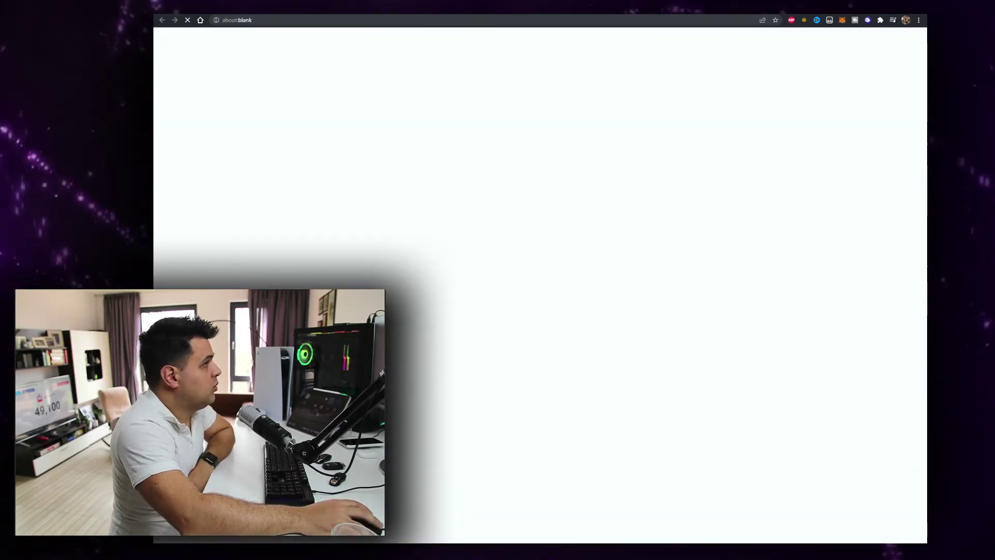
click(782, 14)
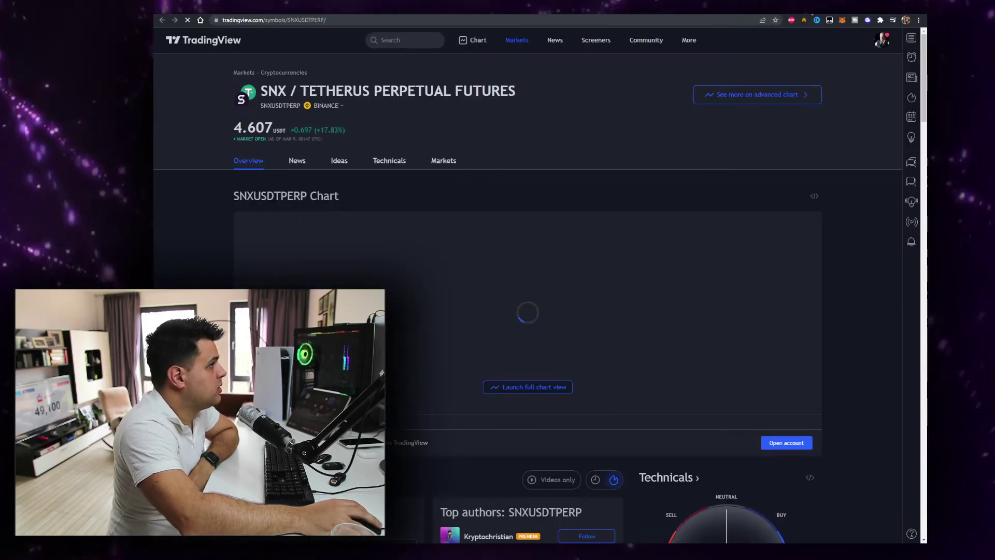
click(800, 14)
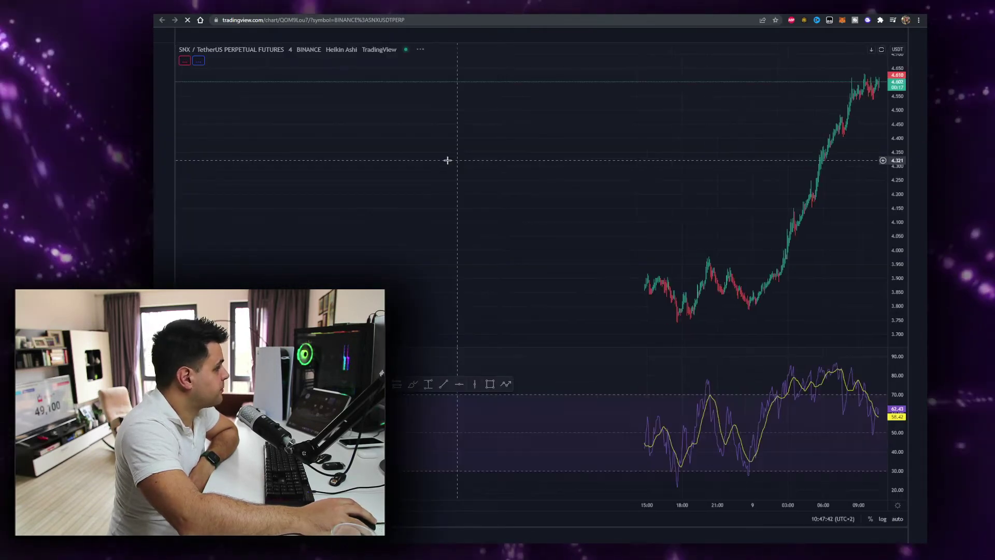
Step: Draw a rising trend line over the latest price highs of SNXUSDTPERP, starting at the 08:24 peak
scroll(639, 137, up, 5)
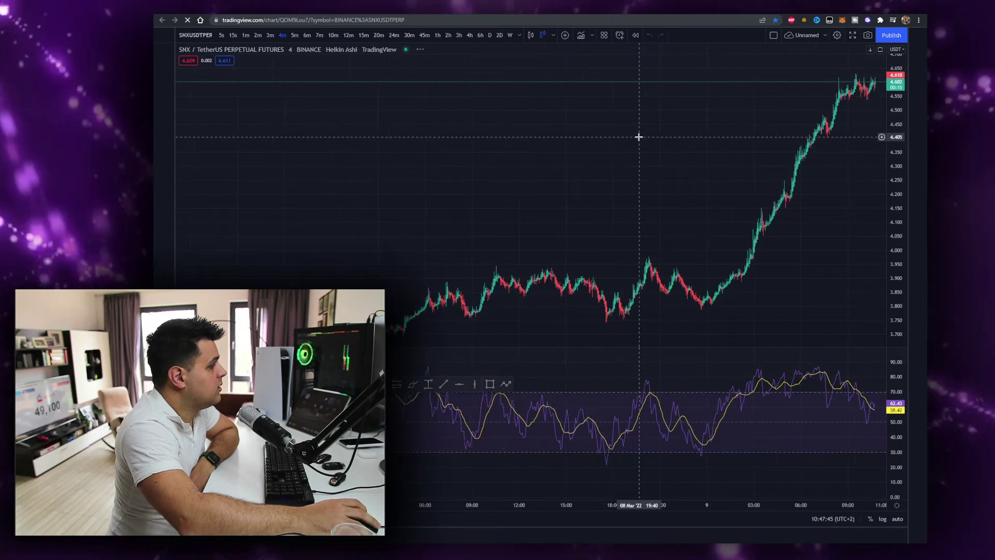
scroll(639, 137, up, 4)
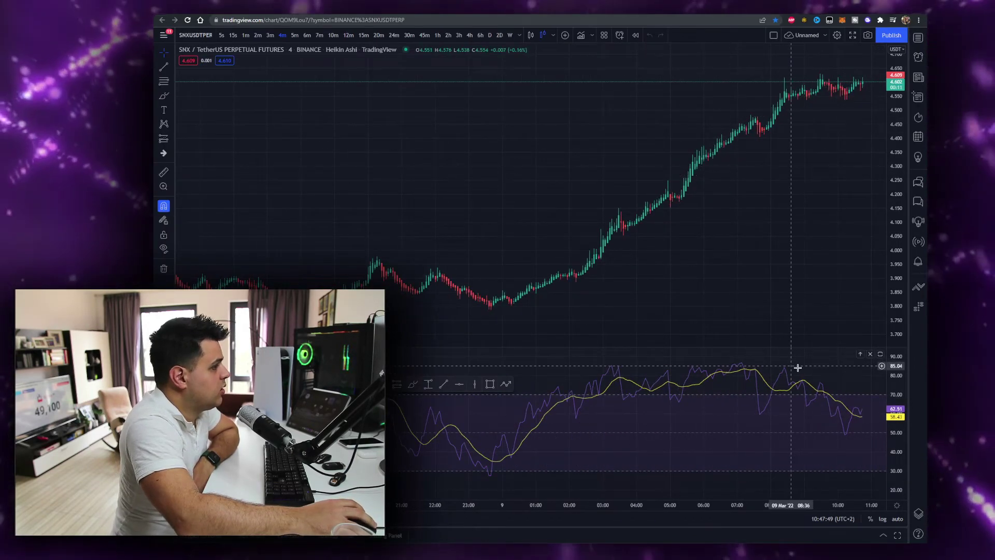
click(165, 67)
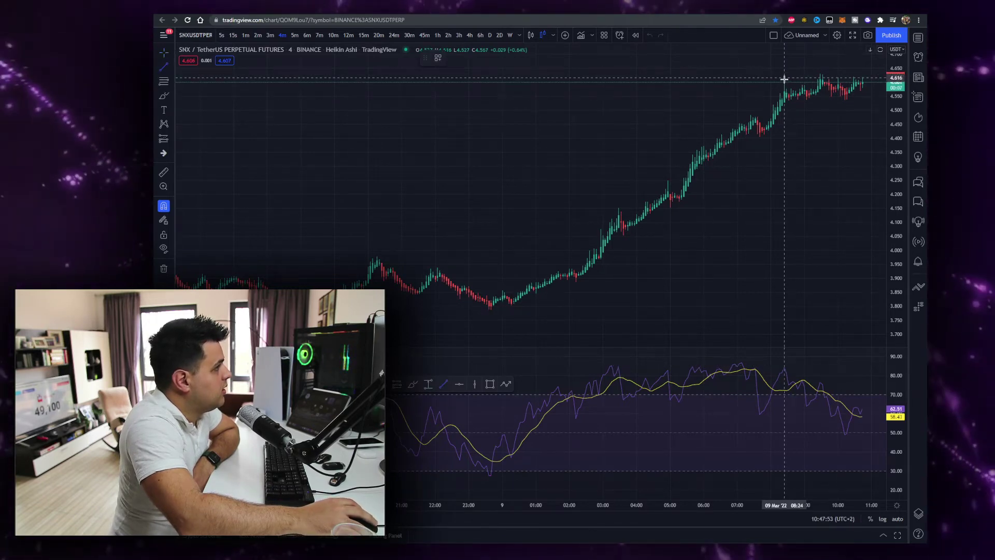
click(828, 73)
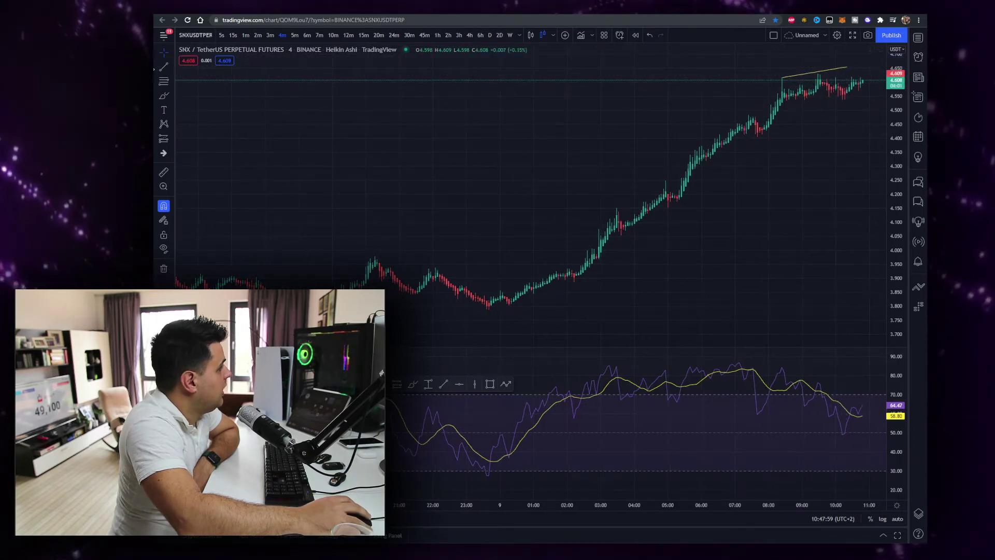
Step: Draw a falling trend line over the matching RSI peaks to mark the bearish divergence
click(164, 66)
click(782, 364)
click(836, 387)
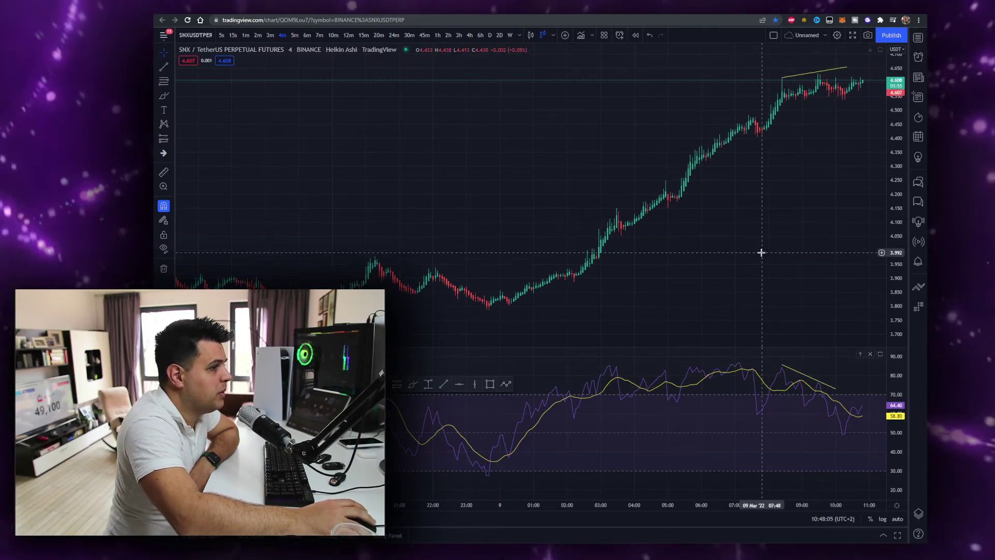
Step: Search the indicators for "rsi" and browse the community scripts
scroll(747, 189, up, 2)
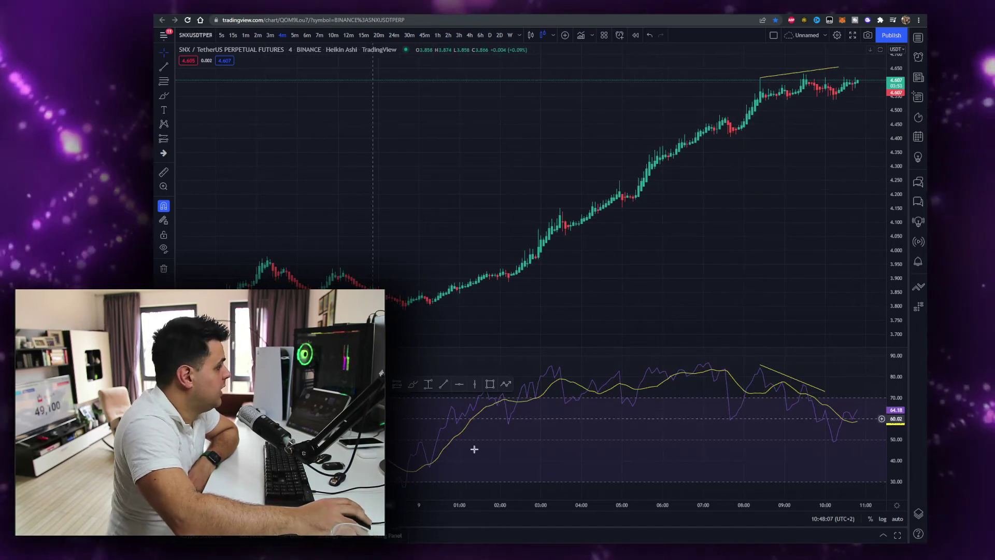
click(582, 35)
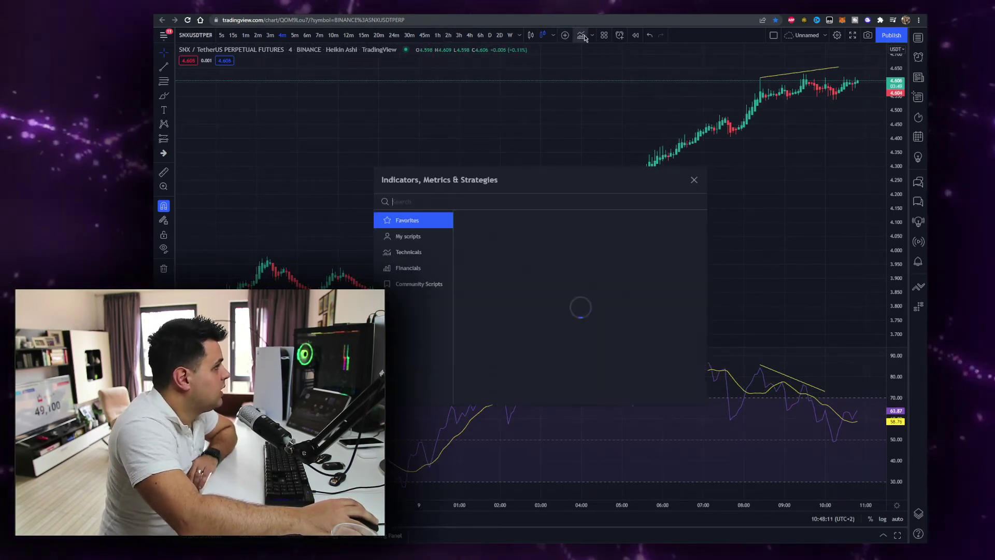
text(rsi)
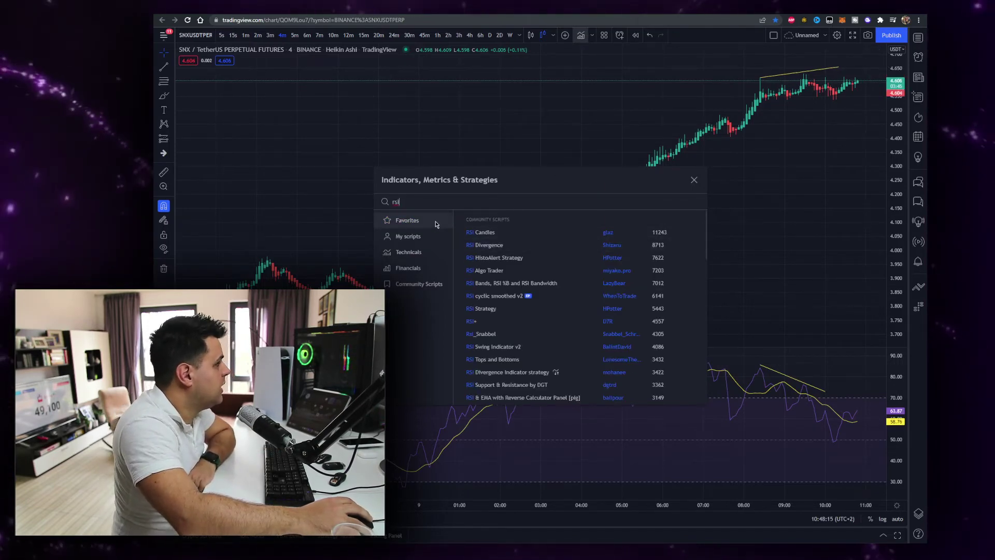
scroll(584, 267, down, 3)
scroll(553, 264, up, 3)
scroll(552, 266, down, 3)
scroll(551, 262, up, 2)
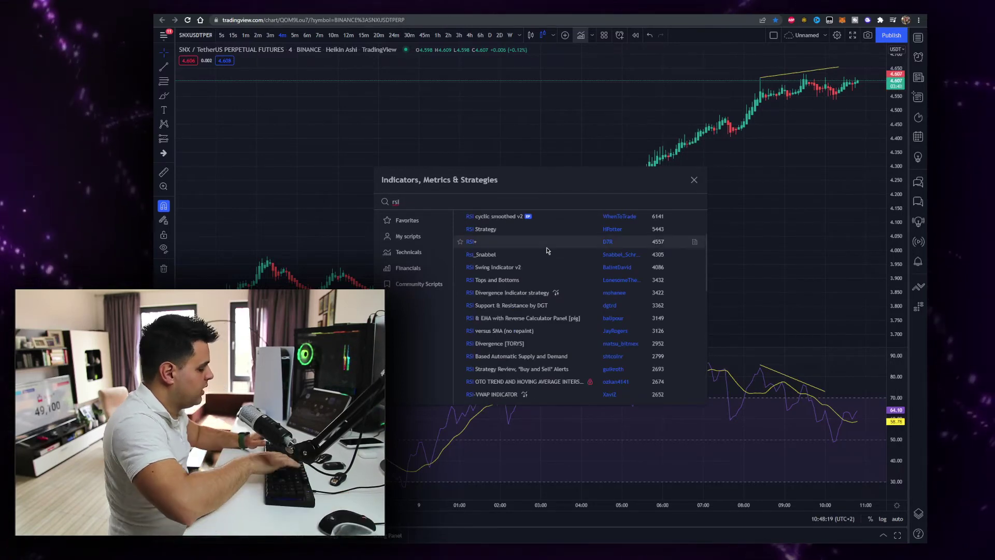
Step: Search the indicators for "relative stre" instead and close the indicator search
key(BackSpace)
key(BackSpace)
key(BackSpace)
text(relativa)
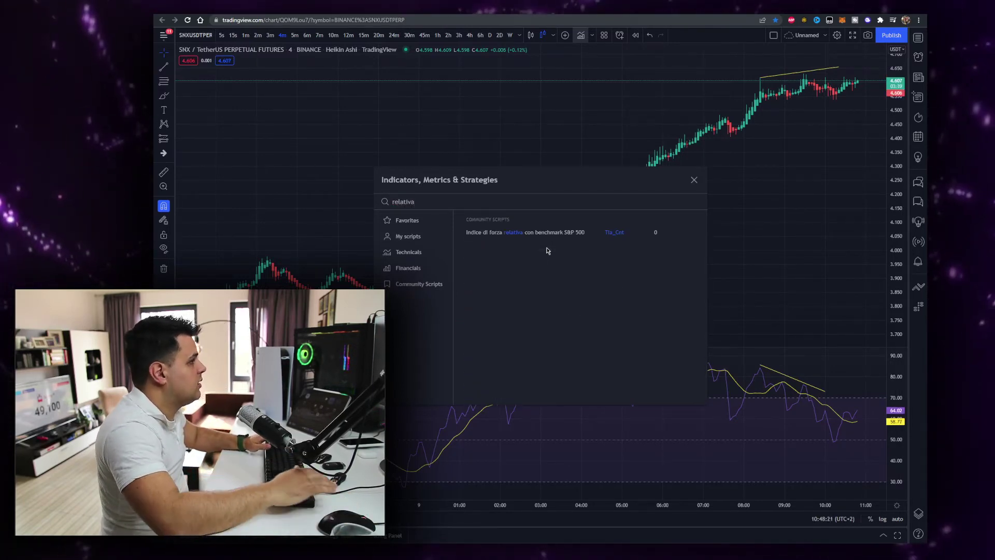
key(BackSpace)
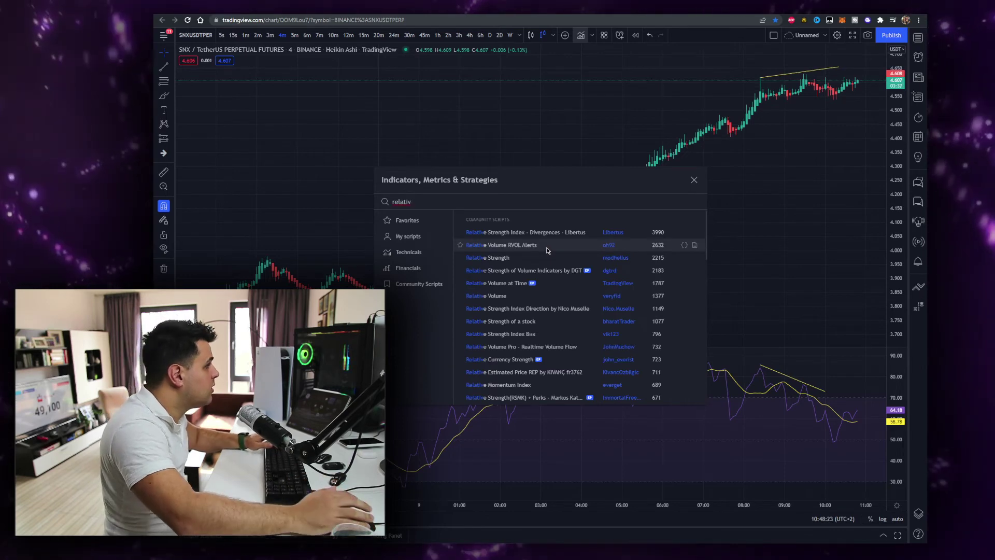
text(e stre)
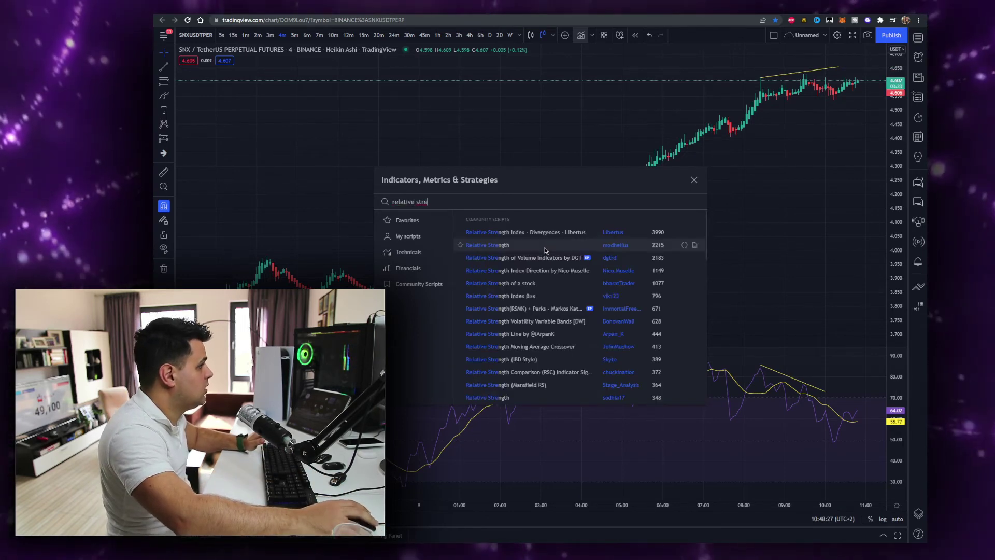
click(694, 180)
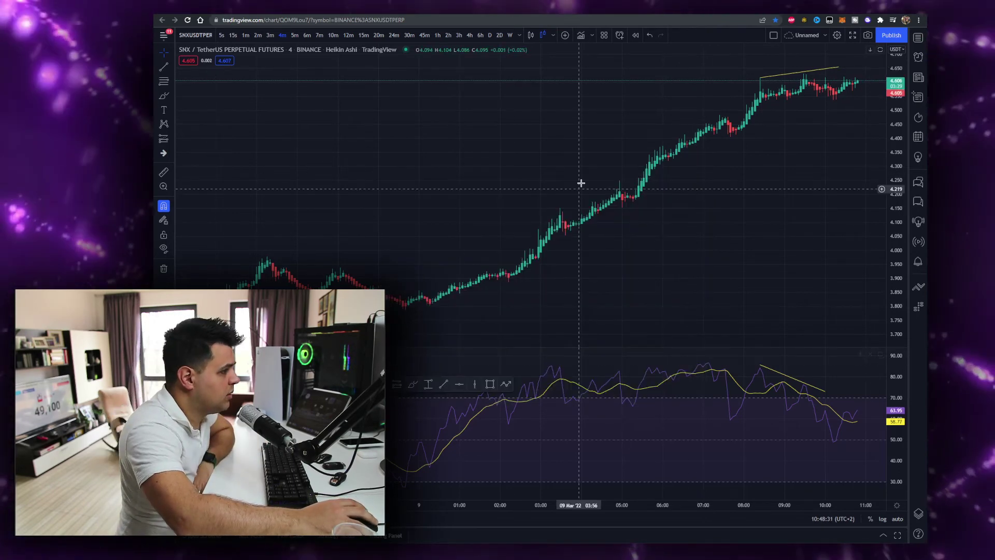
Step: Inspect the divergence at the end of the SNXUSDTPERP chart and return to the Crypto Screener
drag(708, 171, 668, 165)
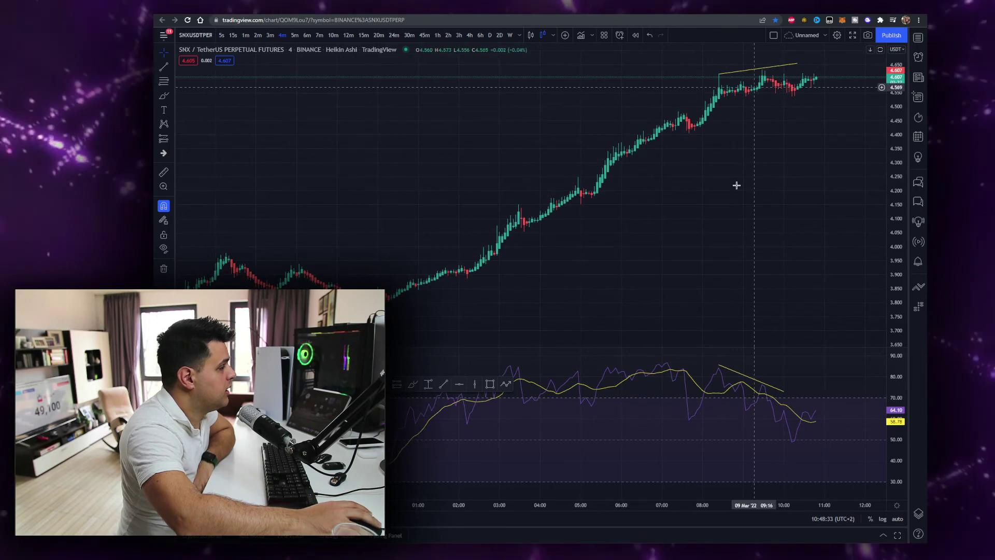
drag(624, 216, 621, 211)
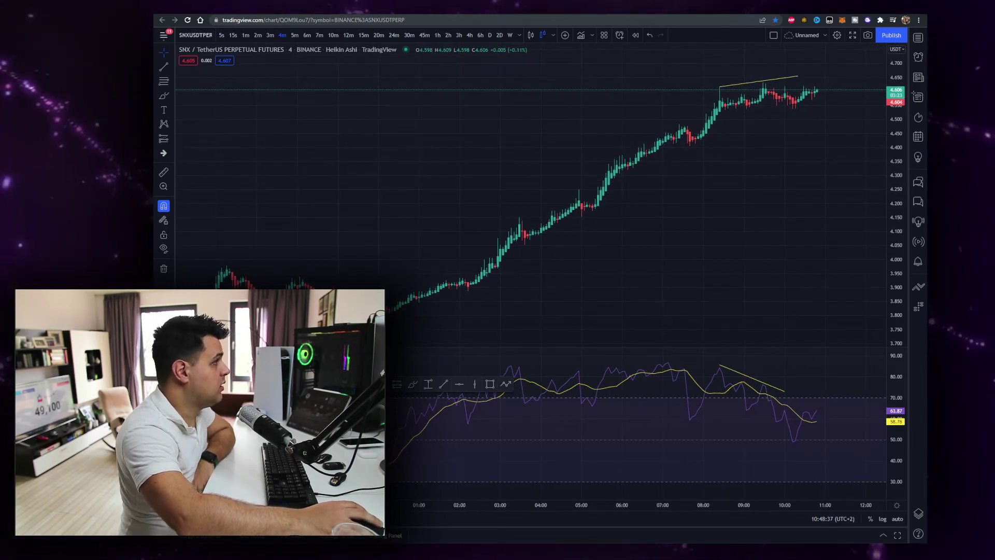
click(761, 14)
key(alt+Left)
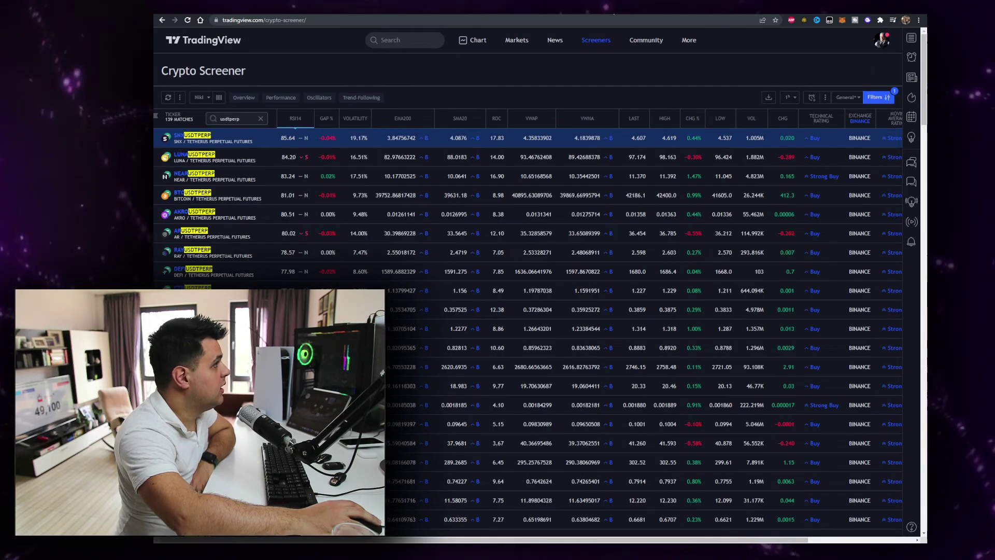
Step: Switch to the MEXC Futures Newbie event page and examine the fee discount, newbie reward and top-up bonus terms
key(ctrl+Tab)
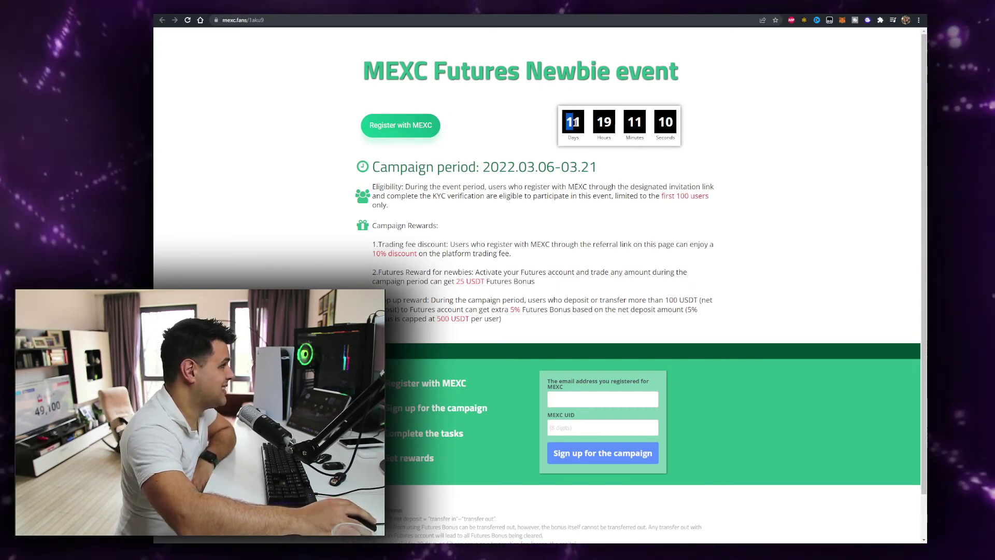
drag(374, 225, 536, 282)
click(454, 274)
drag(388, 252, 413, 247)
click(415, 254)
drag(457, 281, 475, 281)
click(475, 281)
drag(437, 319, 468, 318)
click(467, 319)
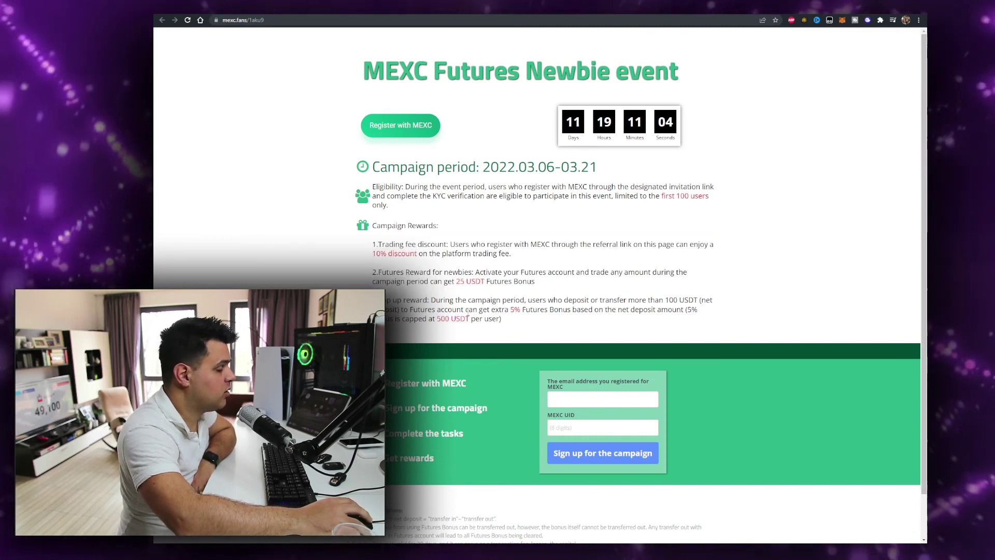